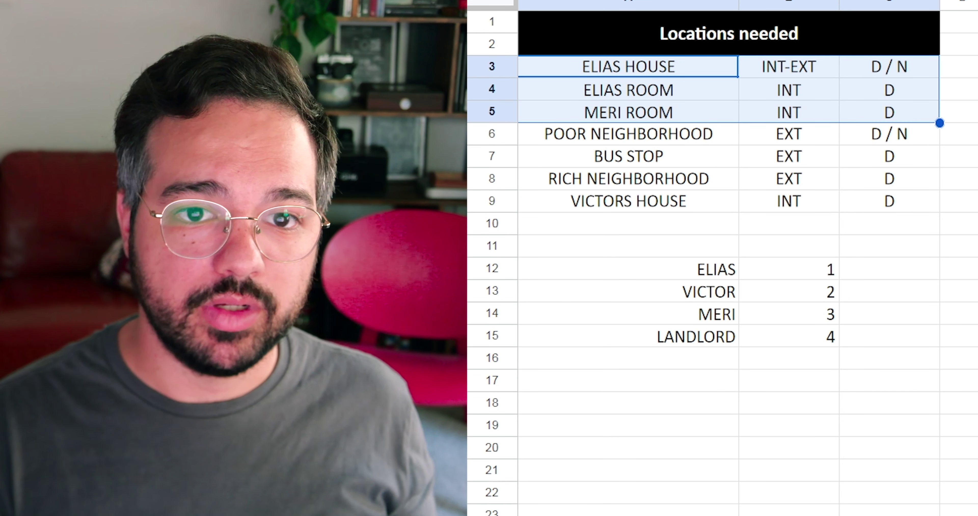
Fill the Elias House, Elias Room and Meri Room rows light blue and the Poor Neighborhood row light green
click(628, 156)
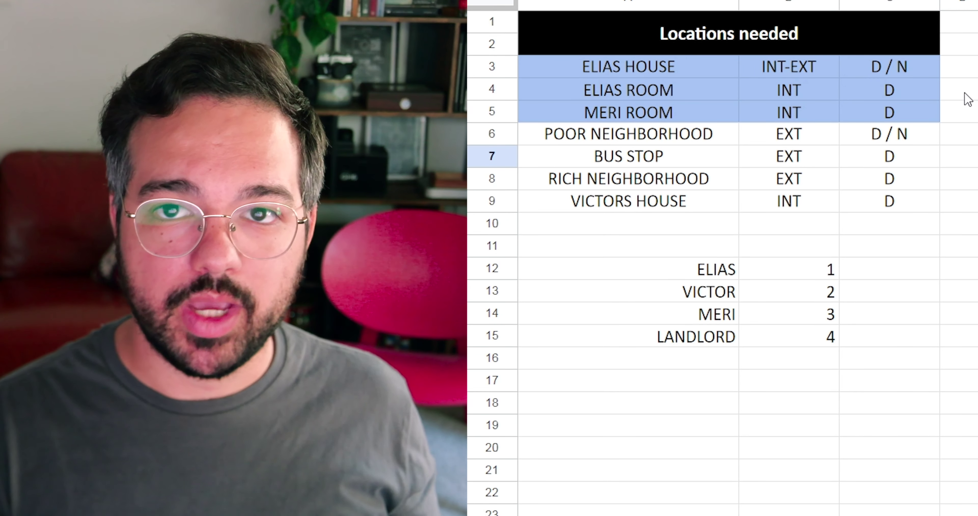
drag(718, 133, 841, 135)
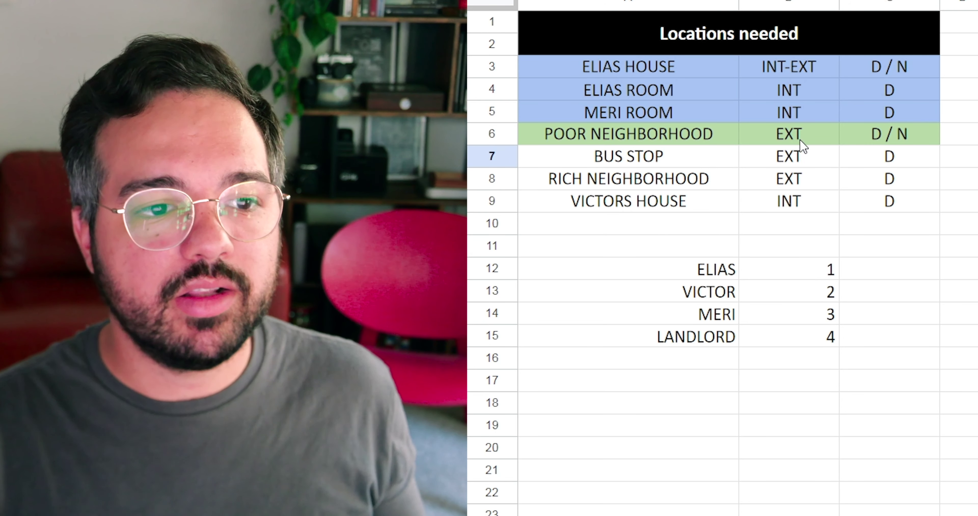
drag(719, 165, 874, 153)
key(Up)
key(Up)
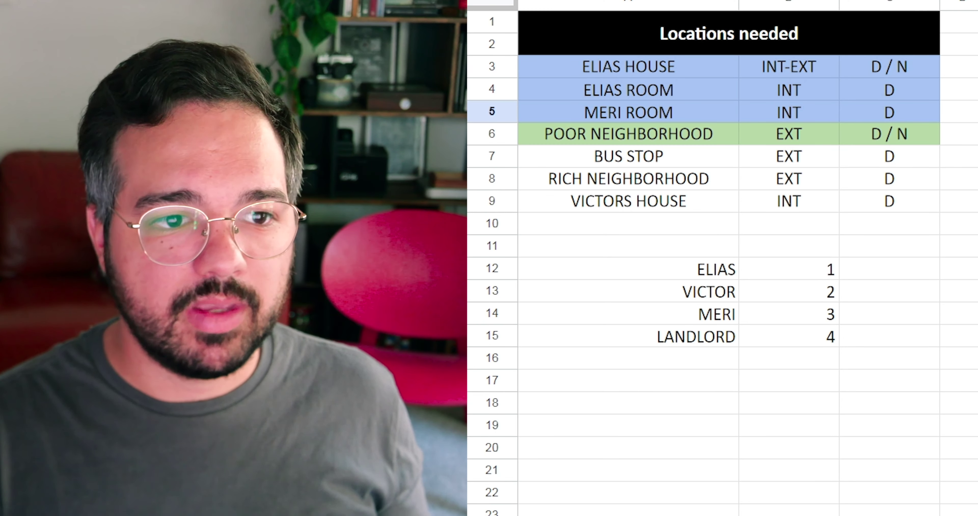
Color-code the remaining location rows: Bus Stop yellow, Rich Neighborhood purple and Victors House light red
drag(720, 161, 874, 160)
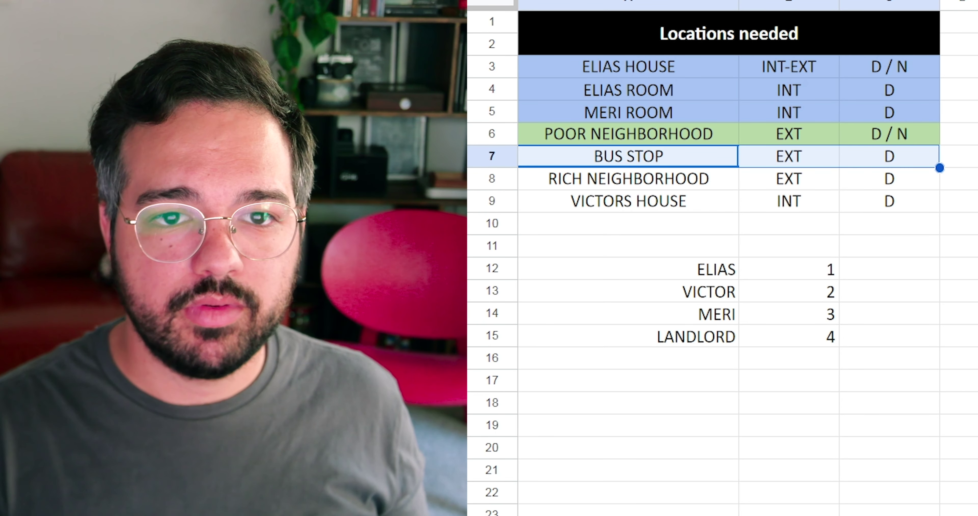
drag(735, 182, 857, 181)
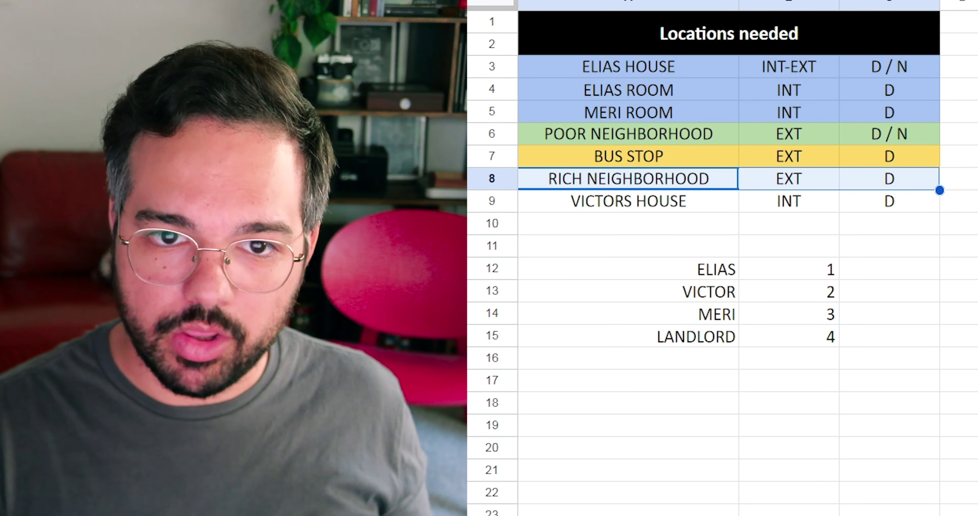
click(960, 164)
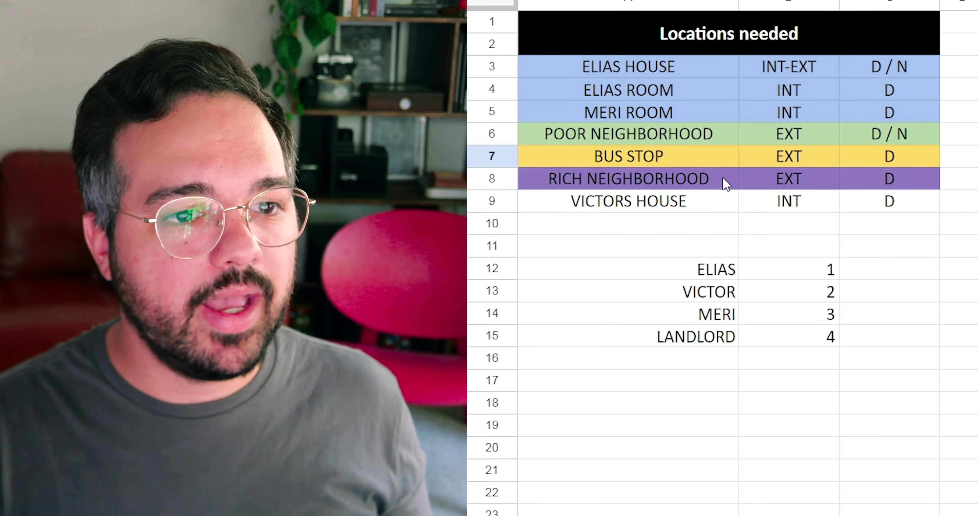
drag(703, 207, 906, 207)
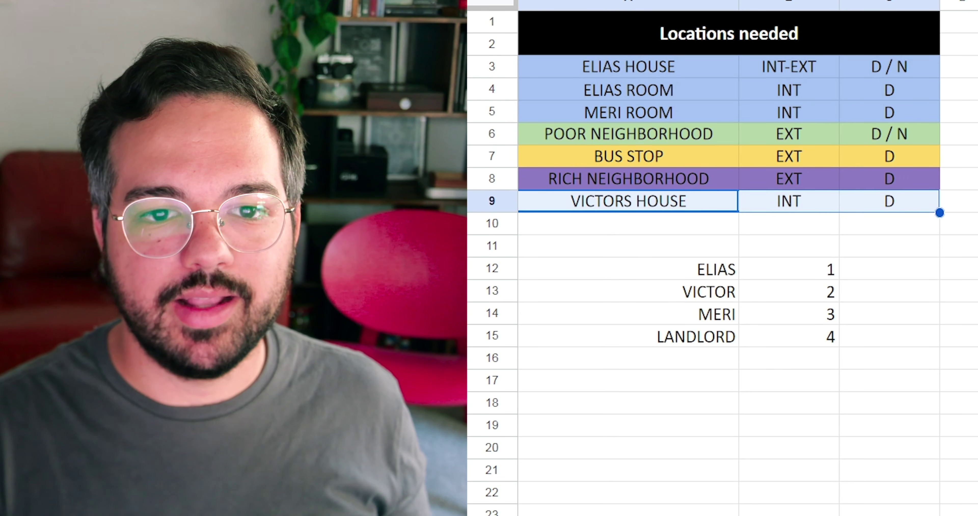
click(959, 201)
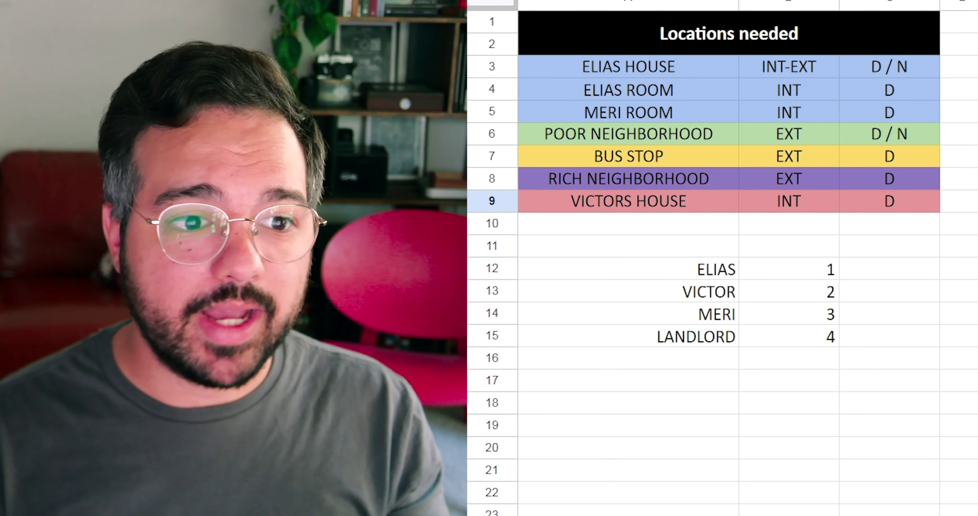
Review the character list from Elias to Landlord and the number assigned to each character
click(733, 272)
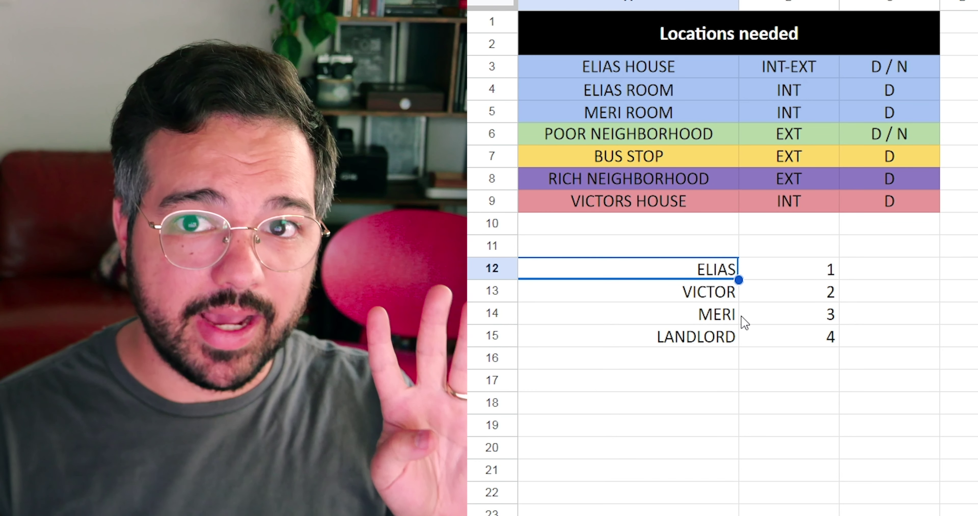
key(Down)
key(Down)
key(Down)
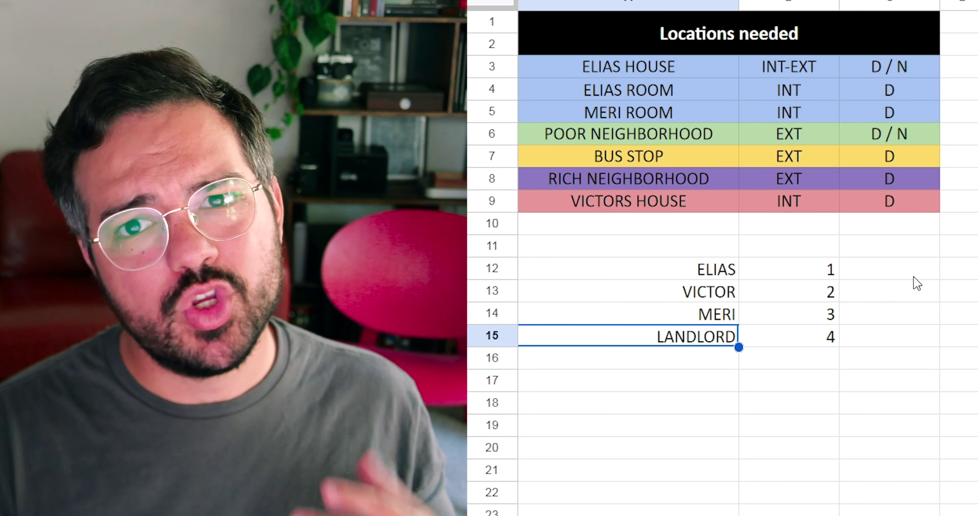
click(885, 273)
key(Down)
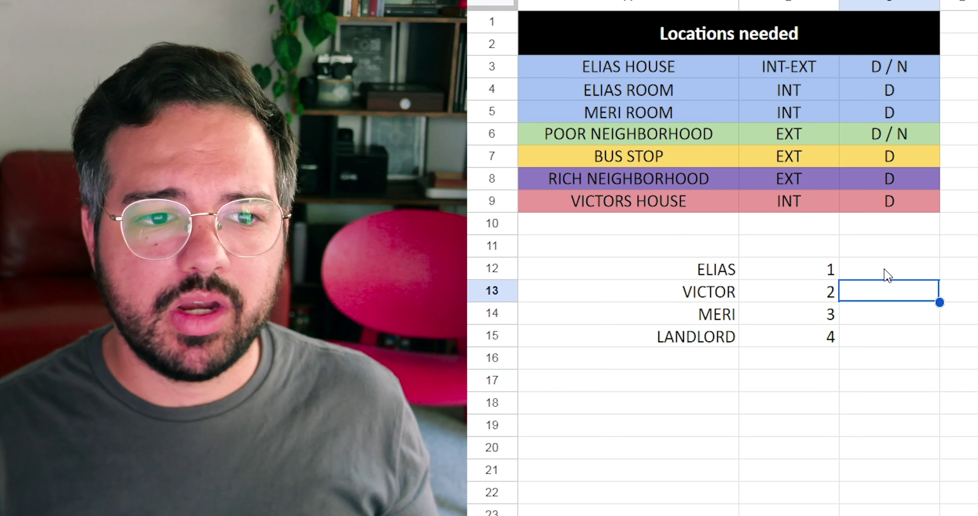
key(Down)
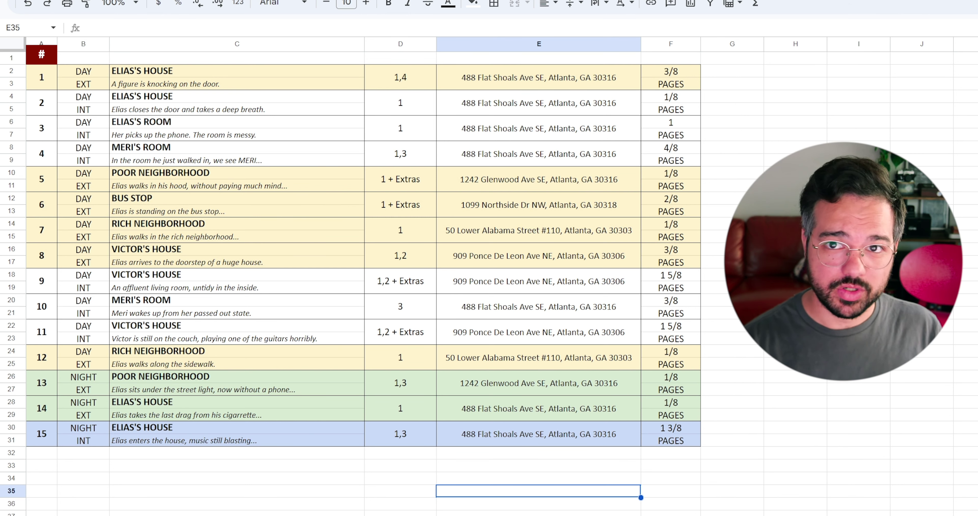
Examine the stripboard's columns on the first scene strip, from scene number, time and location through shooting location and pages
click(42, 77)
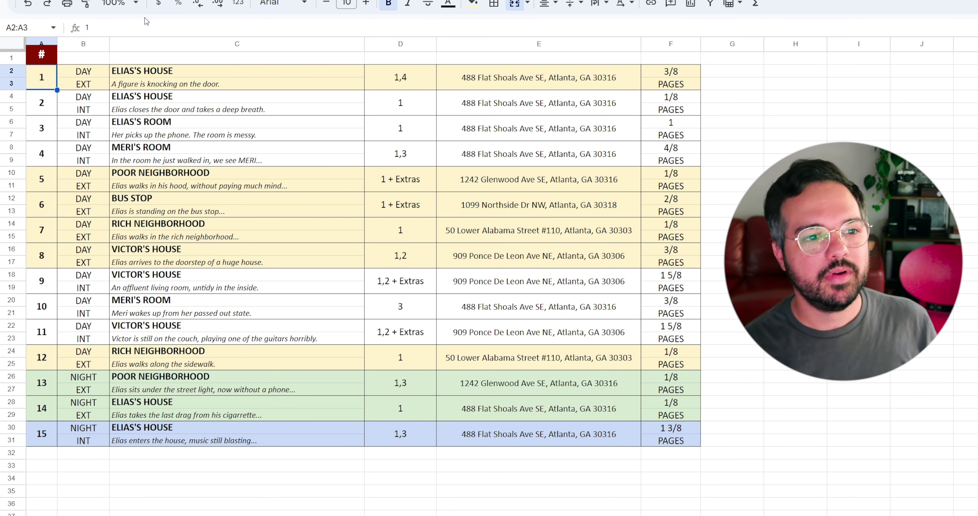
key(Right)
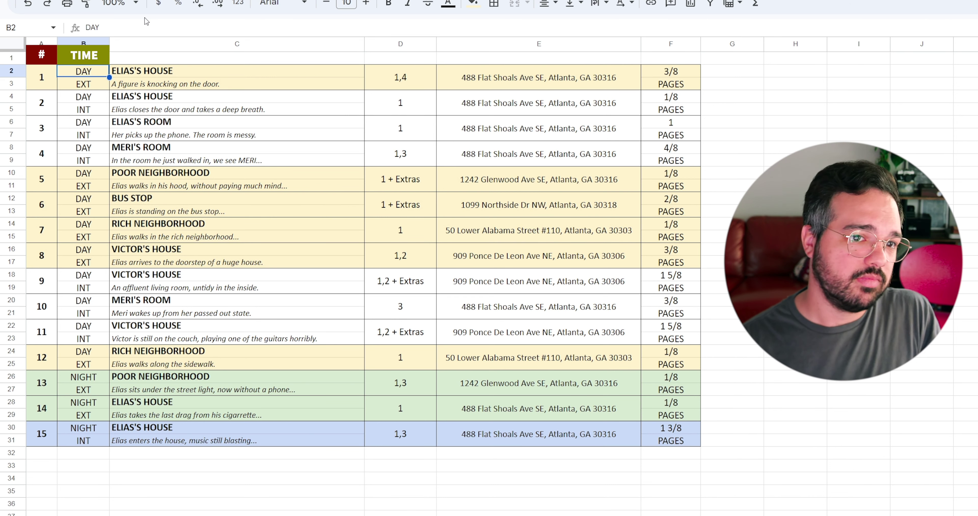
key(Right)
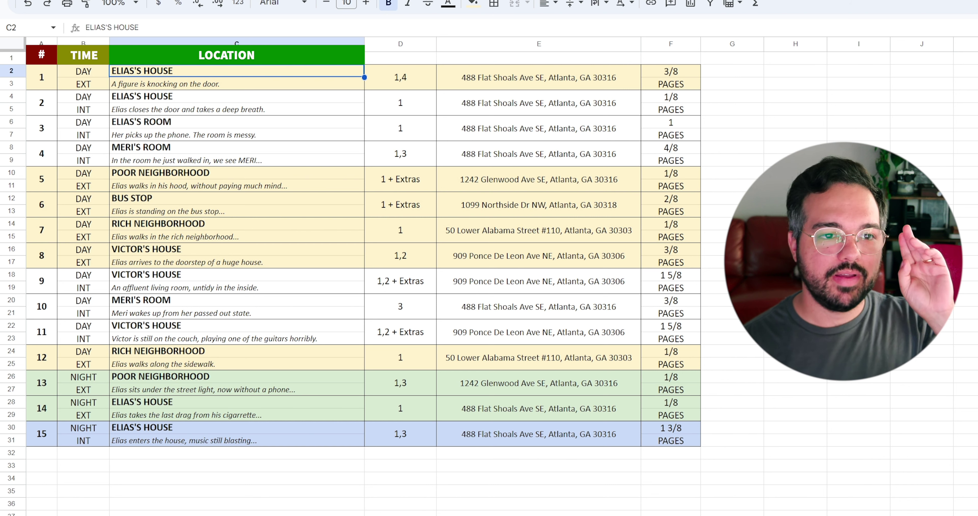
key(Down)
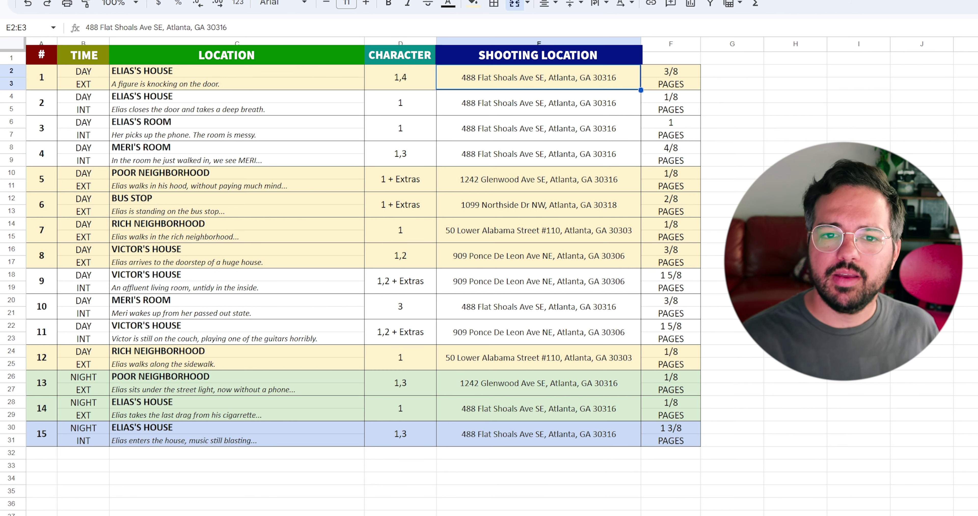
click(672, 84)
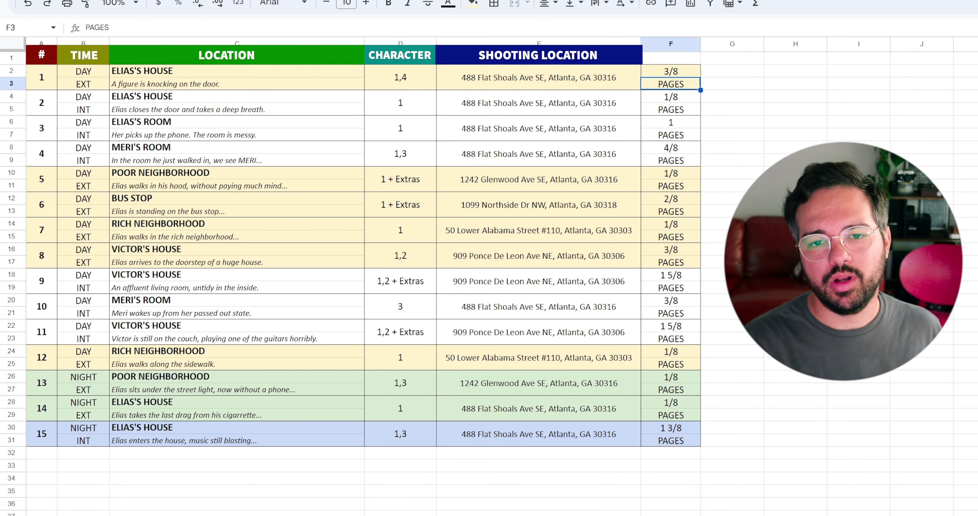
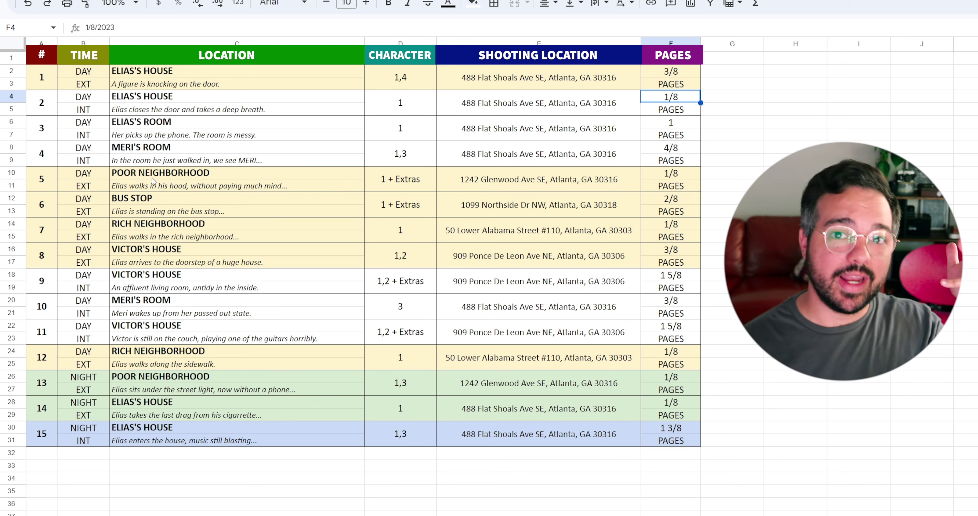
Highlight the scene 1 day exterior strip and the day interior strips of scenes 2 to 4 to compare their color coding
drag(42, 80, 680, 80)
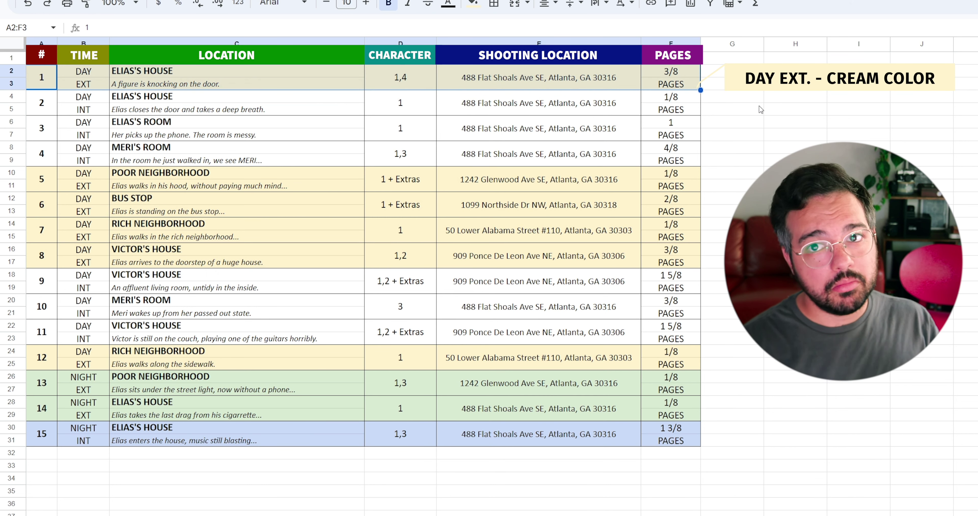
drag(70, 103, 672, 159)
click(796, 185)
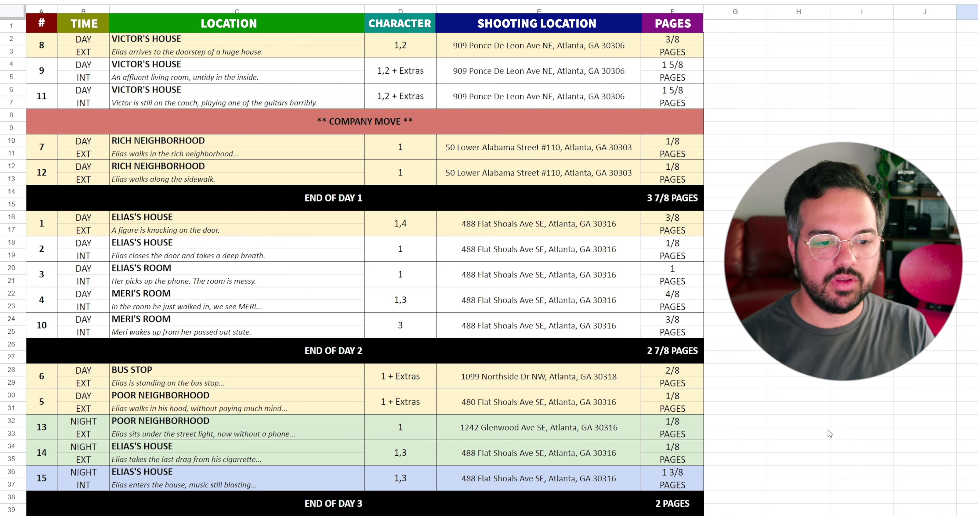
Review the planned three-day schedule, highlighting night scenes 14 and 15 and the shooting location and page columns
drag(53, 455, 672, 495)
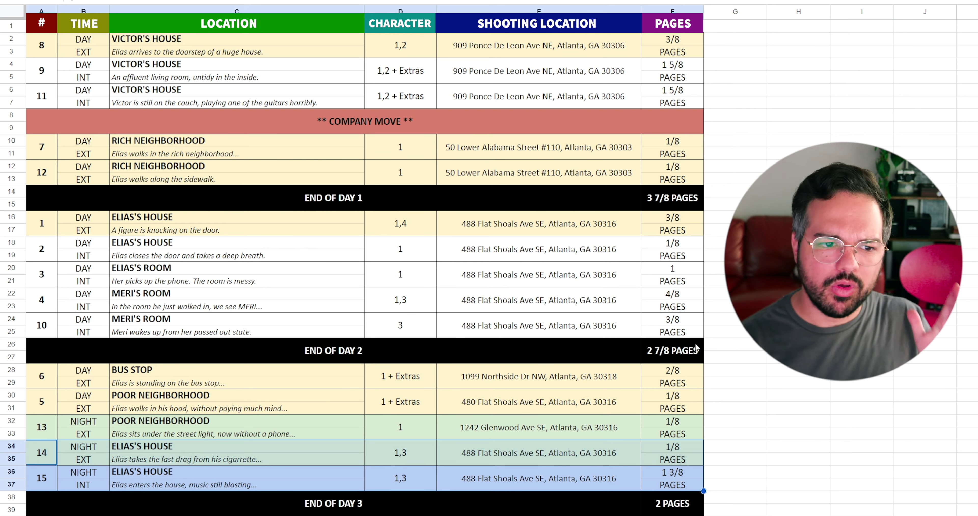
click(716, 324)
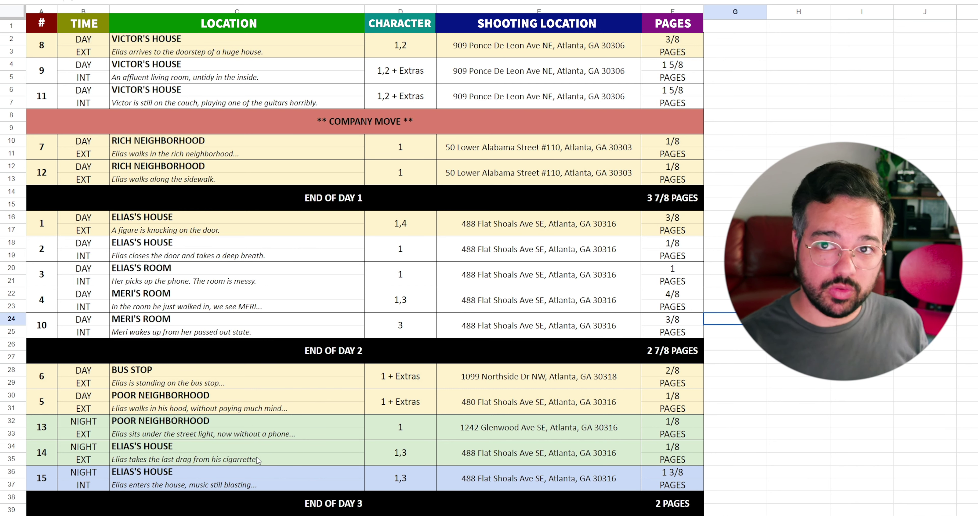
drag(538, 45, 702, 460)
click(706, 459)
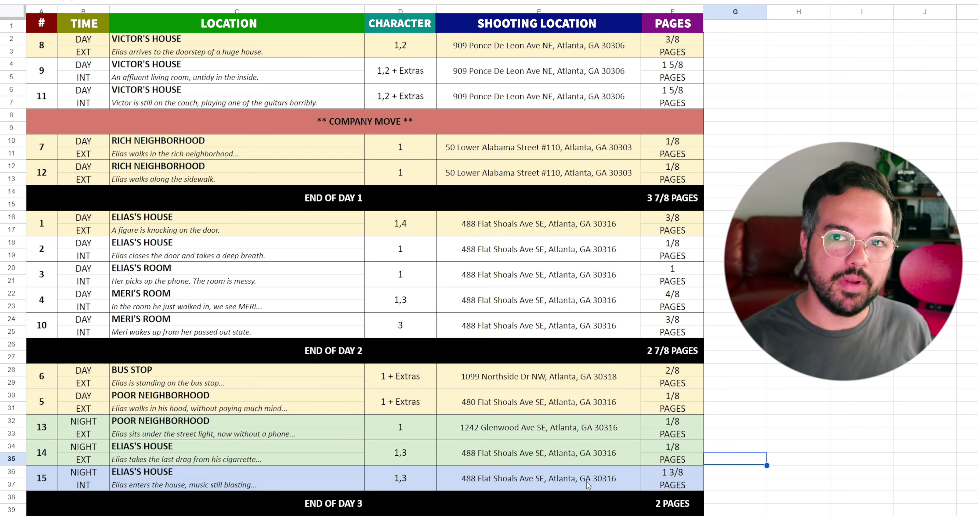
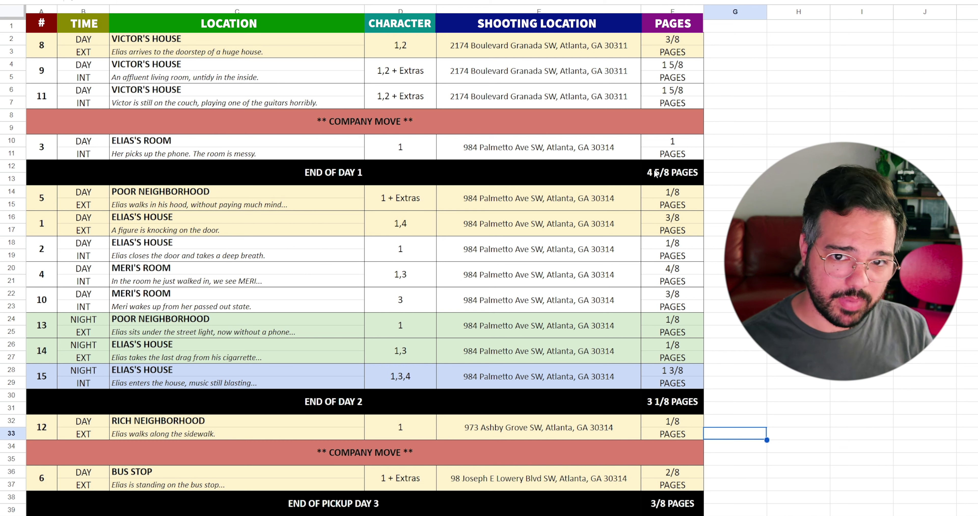
Examine the Day 1 Victor's House strips for scenes 9 and 11 in the revised schedule
click(53, 76)
drag(54, 92, 672, 95)
click(715, 99)
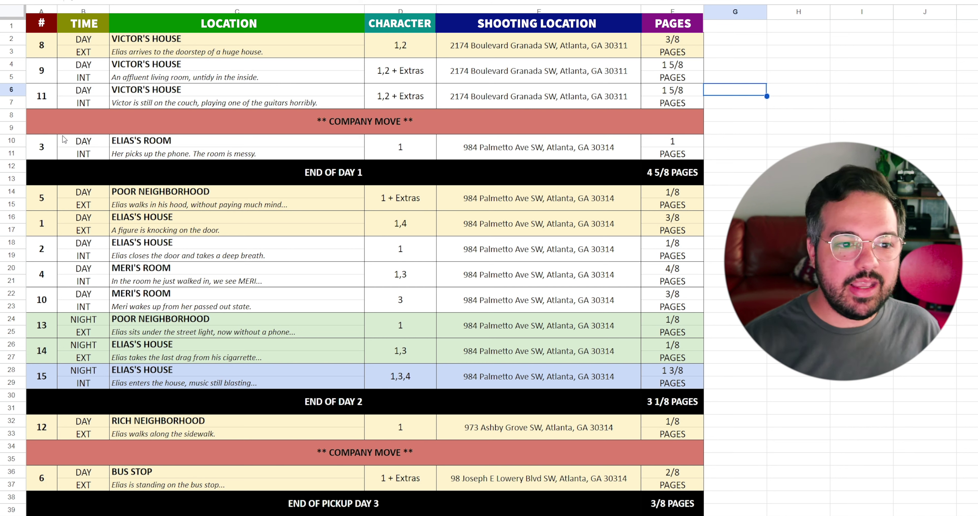
Go through the Day 2 daytime strips, highlighting scenes 5 and 1 and the interior scenes 2, 4 and 10
drag(43, 198, 697, 203)
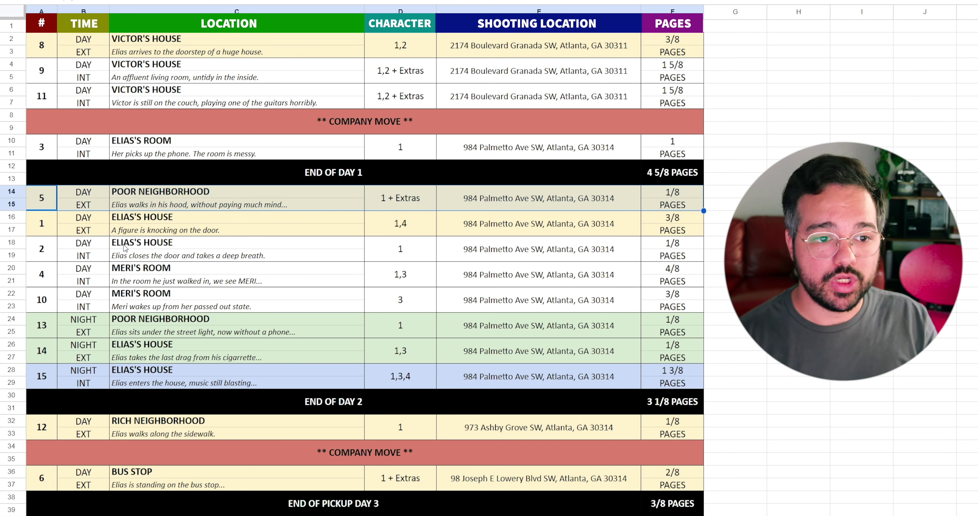
click(41, 233)
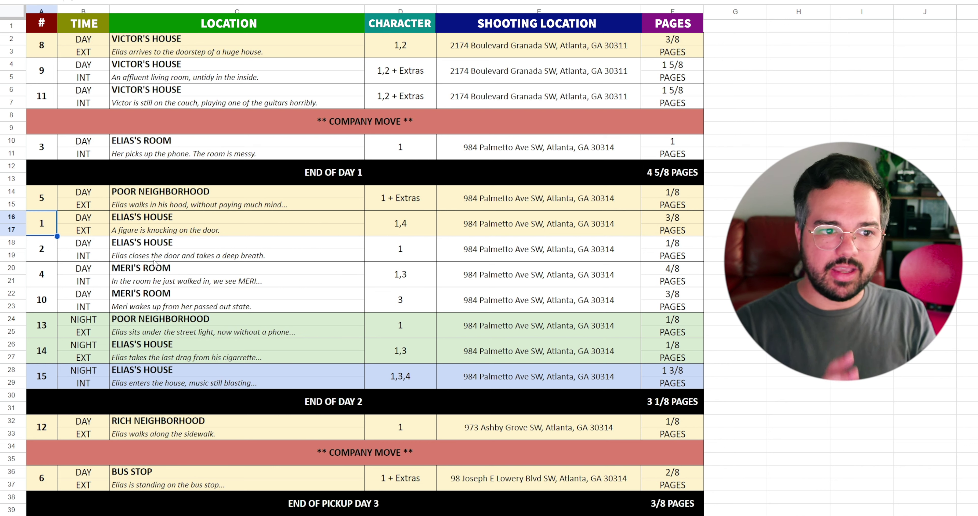
click(41, 206)
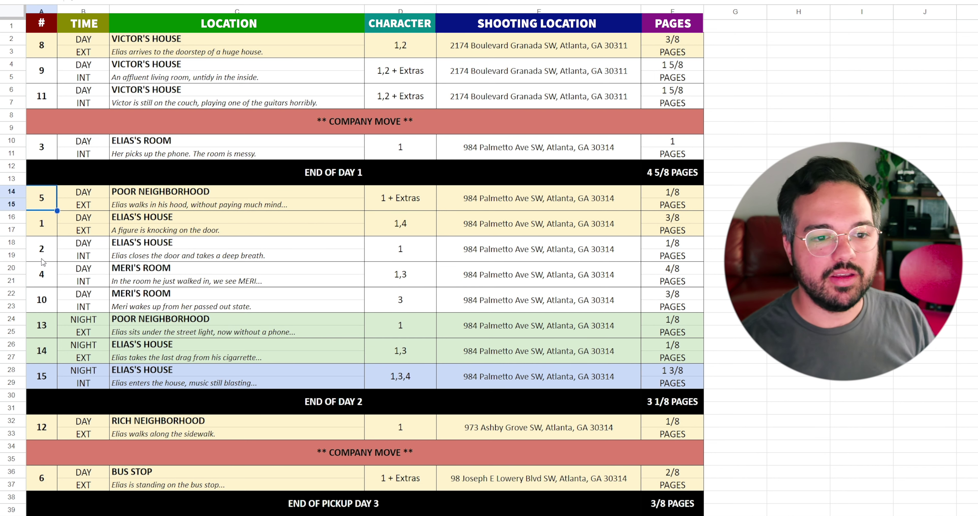
drag(52, 248, 671, 318)
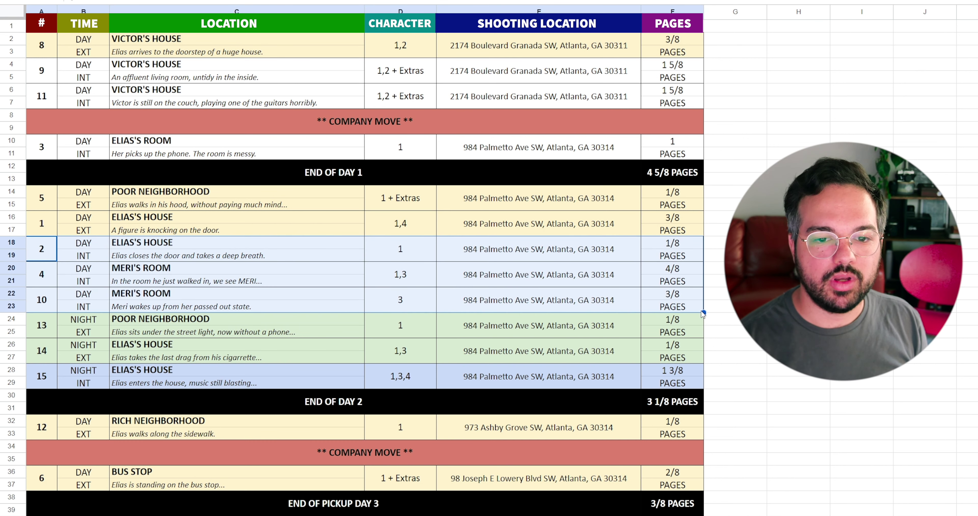
click(720, 320)
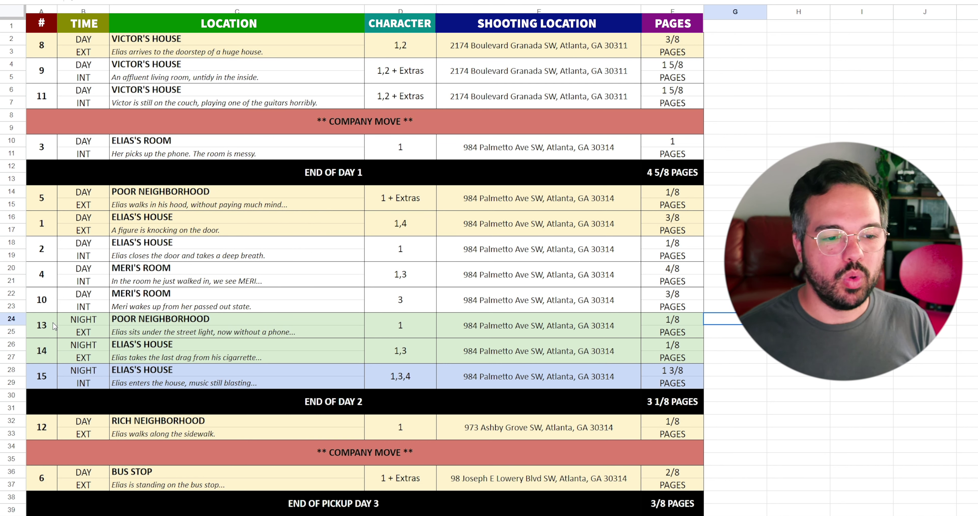
Examine the Day 2 night exterior strips for scenes 13 and 14
drag(54, 327, 659, 354)
click(50, 359)
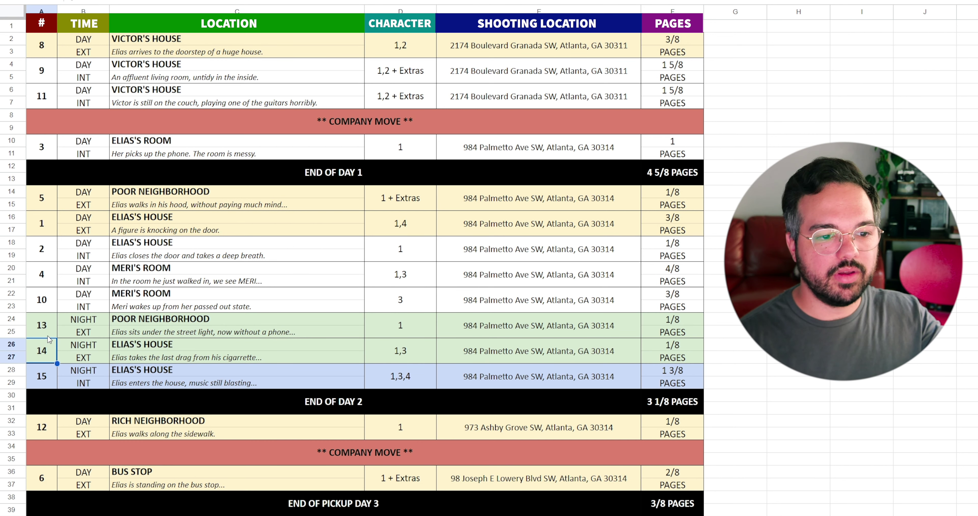
click(47, 328)
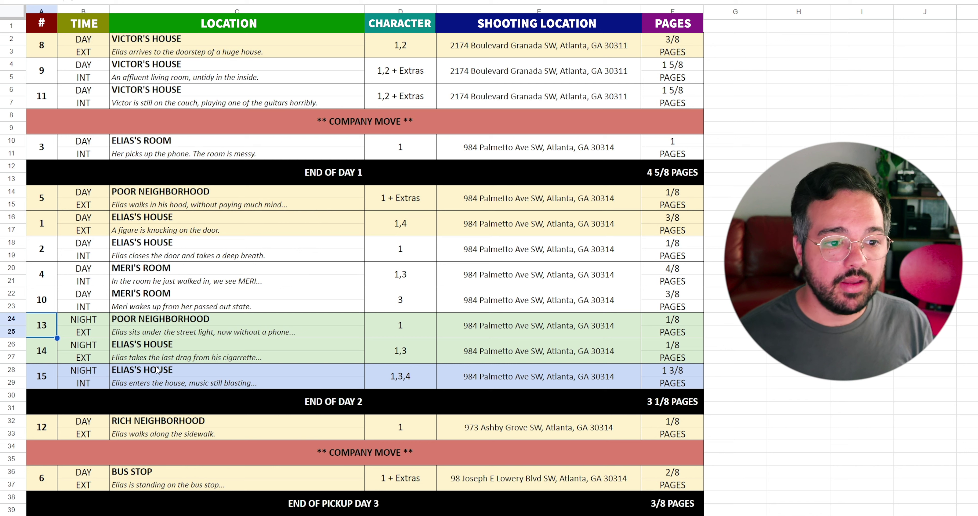
Inspect scene 15's page count, location and characters, and the End of Day 2 page total
click(51, 379)
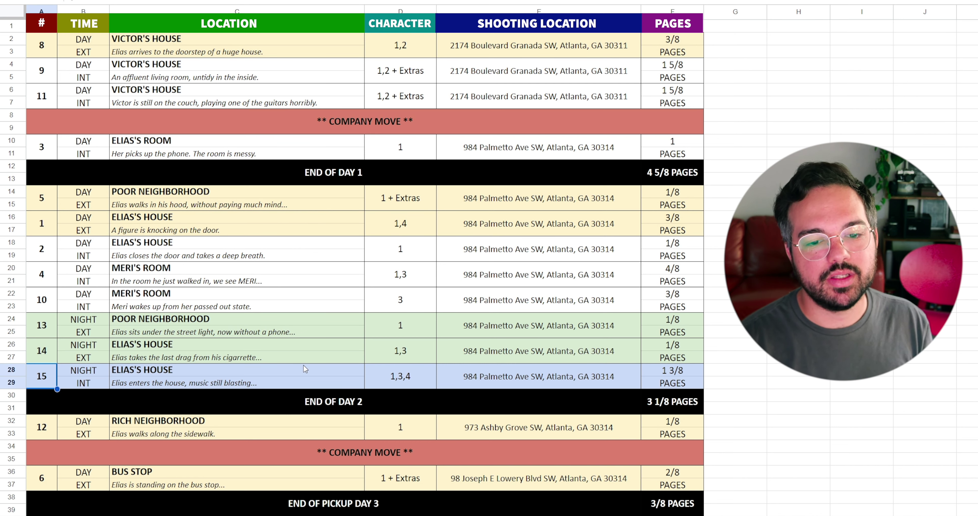
click(692, 373)
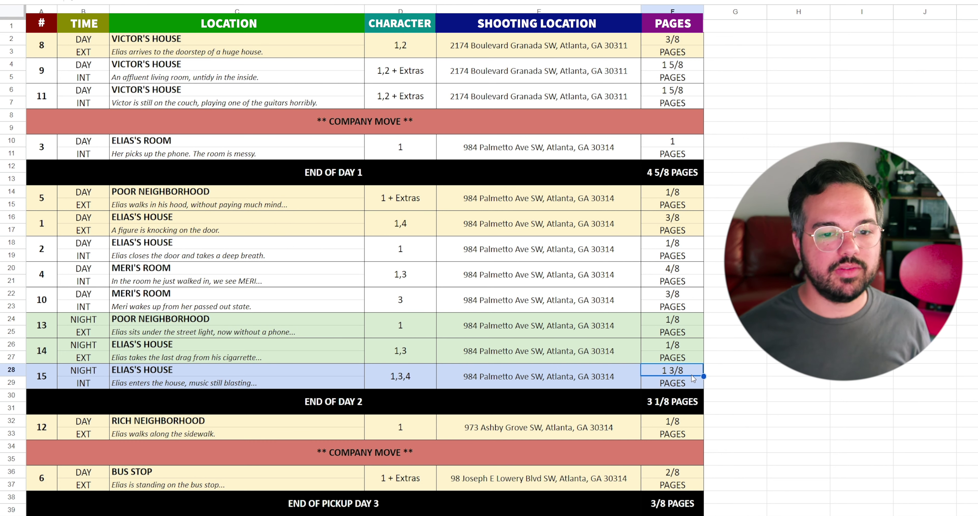
key(Left)
key(Left)
key(Left)
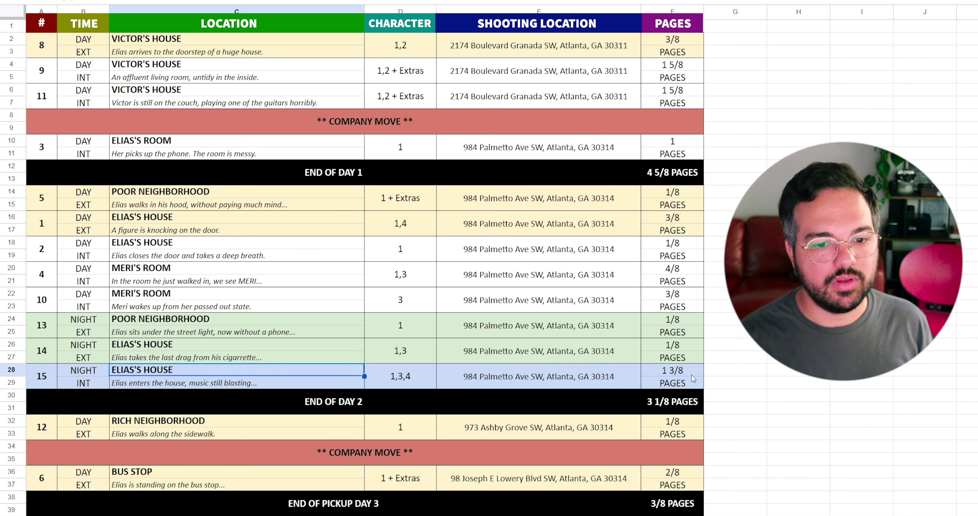
key(Right)
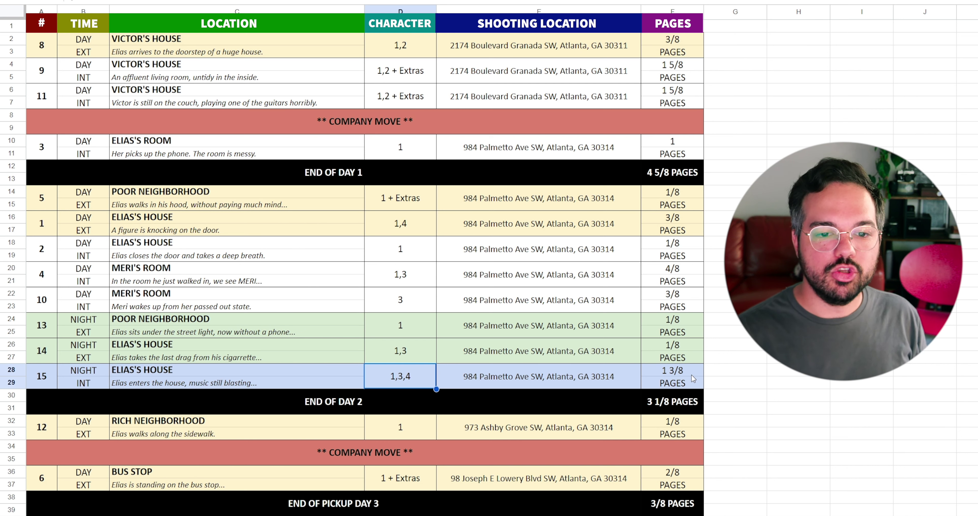
key(Right)
key(Right)
key(Down)
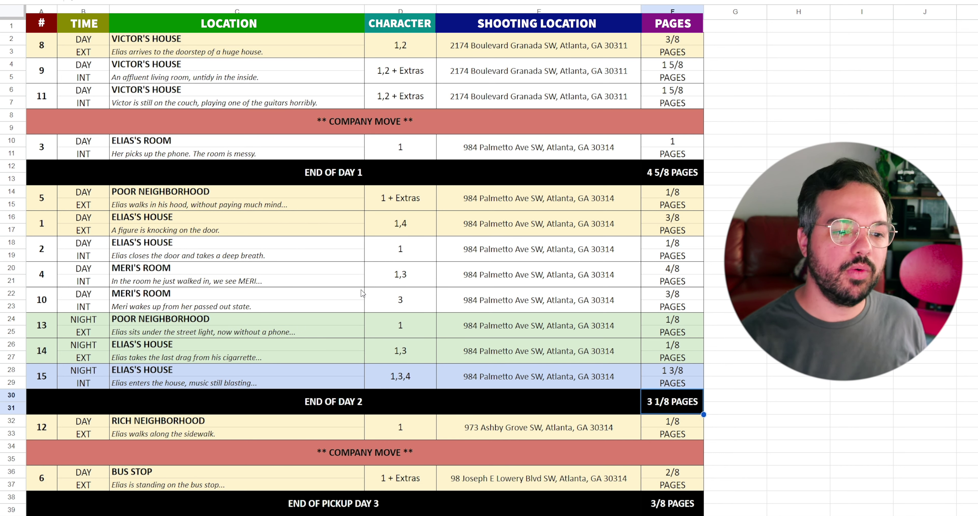
Examine the pickup day strips for scenes 12 and 6 and check which characters each one needs
drag(34, 430, 661, 437)
click(421, 425)
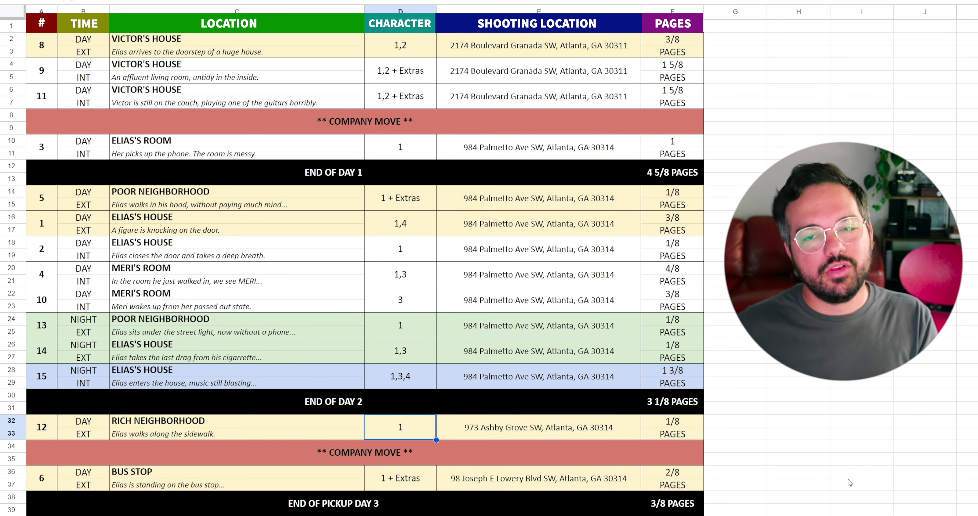
click(419, 482)
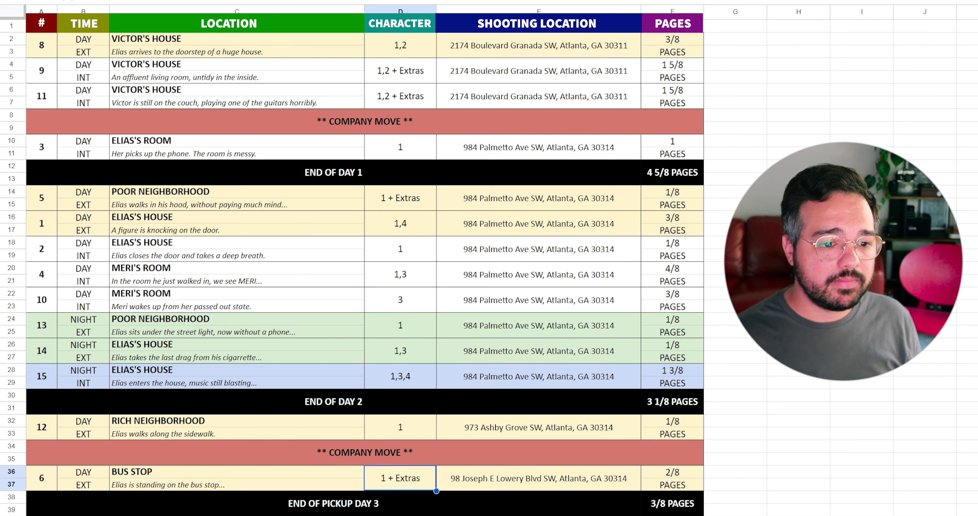